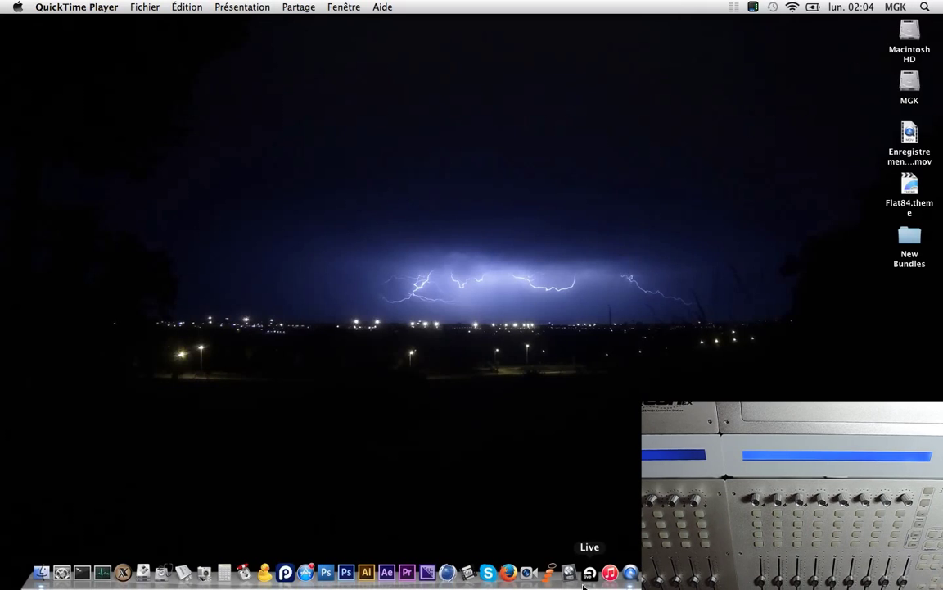
# Launch Live and open the MIDI Sync page of its preferences.
pyautogui.click(589, 575)
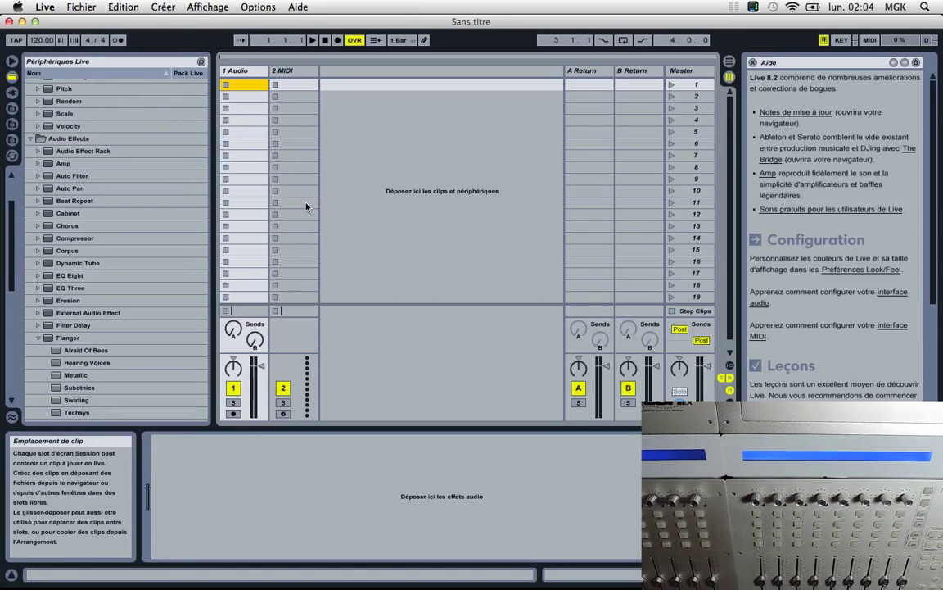
pyautogui.click(45, 7)
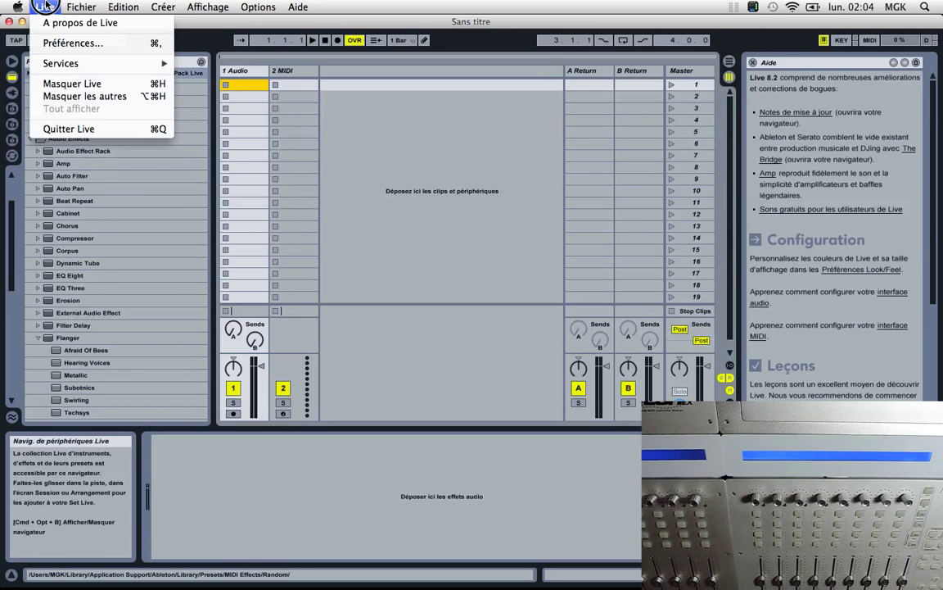
pyautogui.click(65, 43)
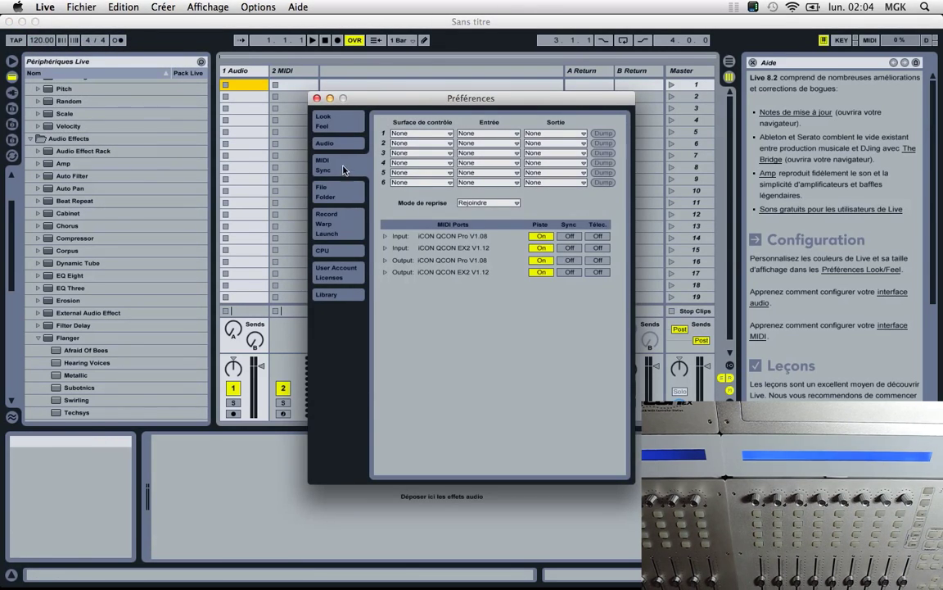
pyautogui.click(334, 124)
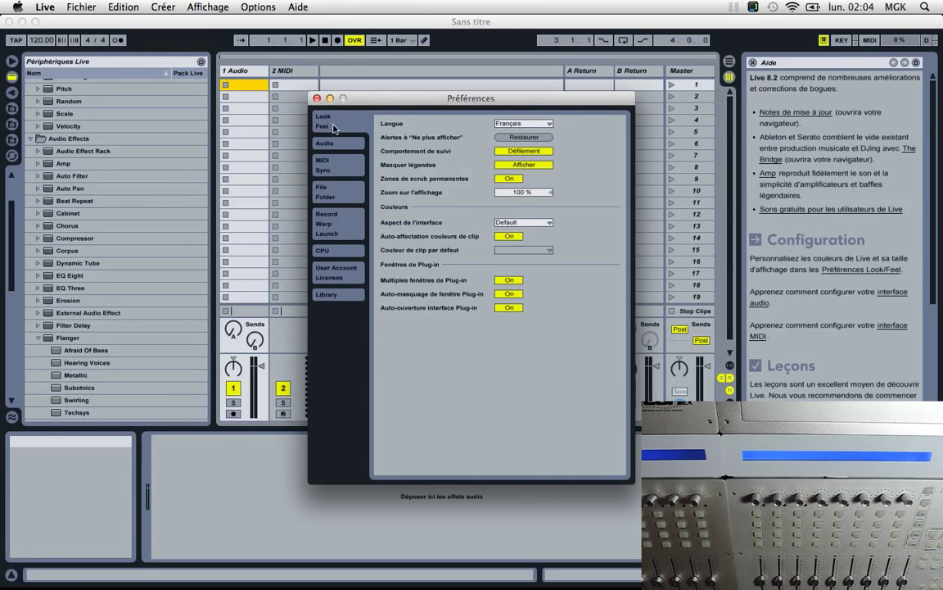
pyautogui.click(337, 145)
pyautogui.click(344, 169)
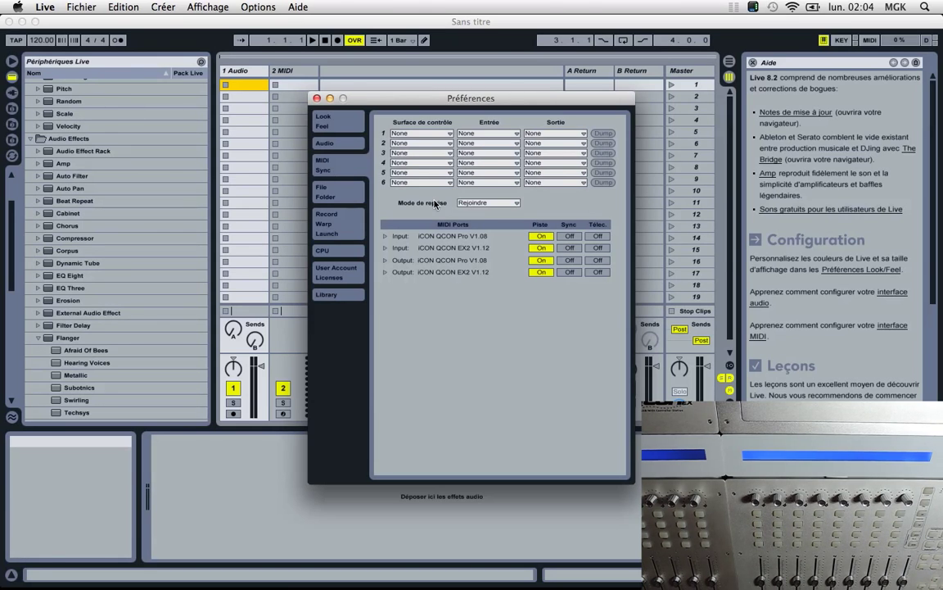
# Set control surface 1 to MackieControl with iCON QCON Pro V1.08 as input and output, and close the preferences.
pyautogui.click(411, 133)
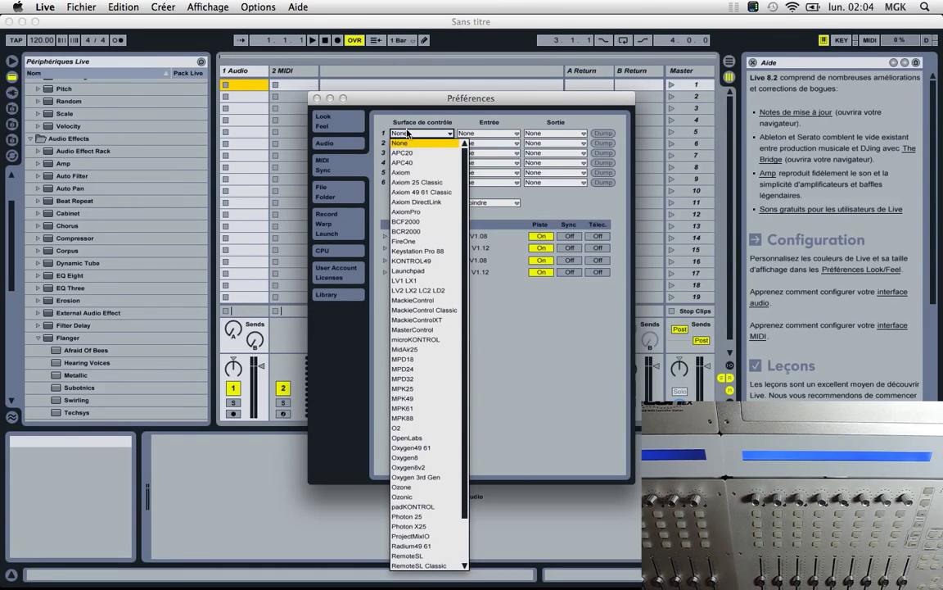
pyautogui.click(413, 291)
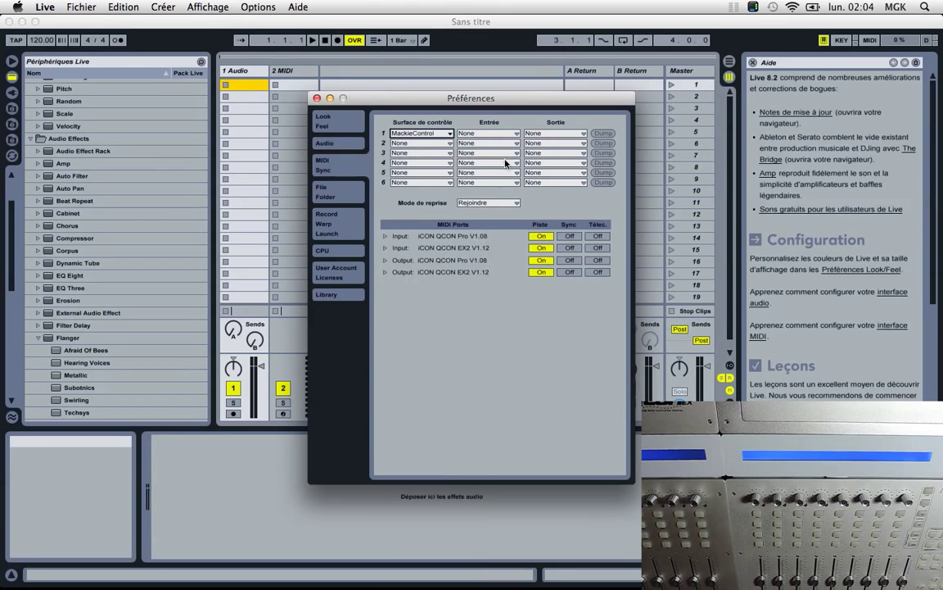
pyautogui.click(483, 133)
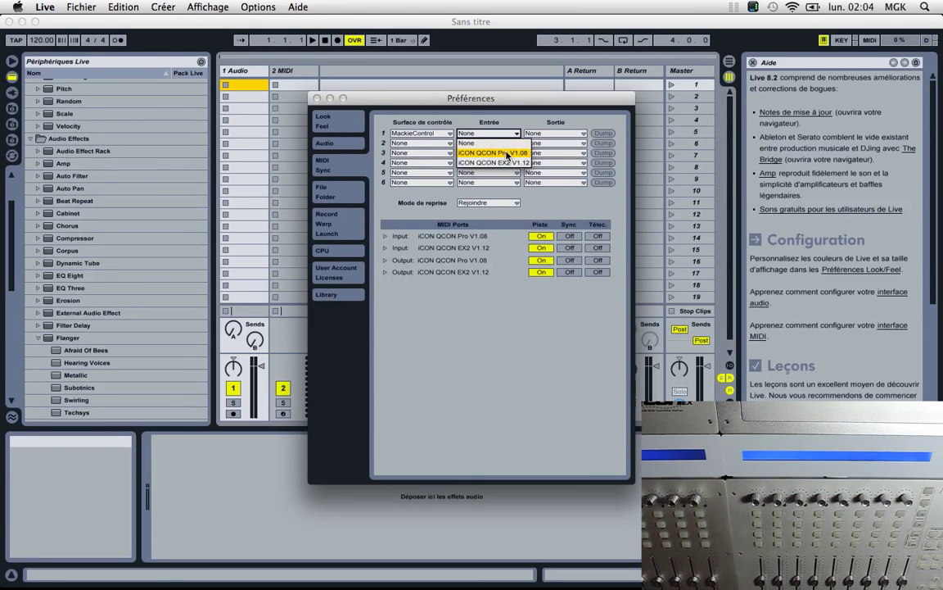
pyautogui.click(507, 153)
pyautogui.click(556, 132)
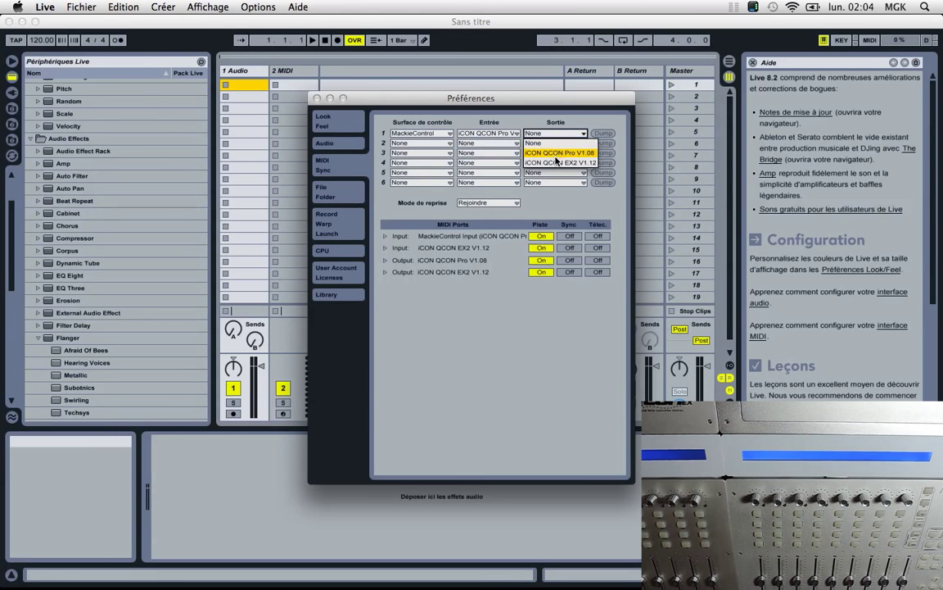
pyautogui.click(556, 153)
pyautogui.press('Escape')
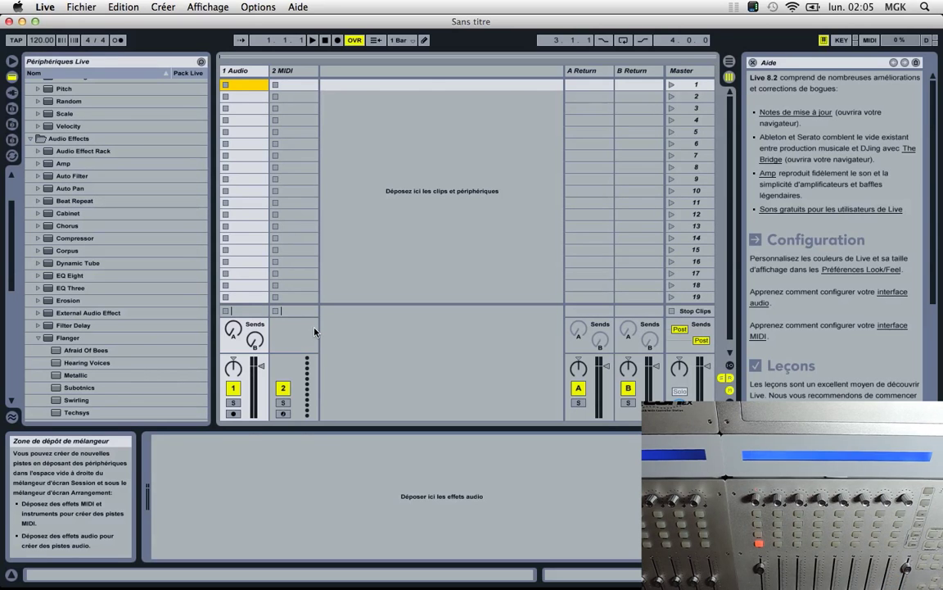
# Duplicate the 1 Audio track three times.
pyautogui.click(250, 71)
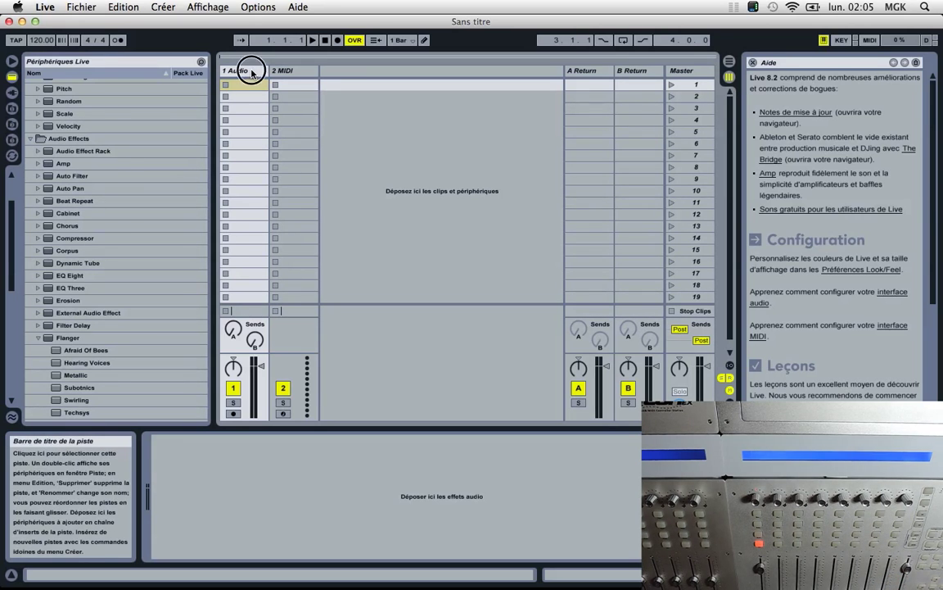
pyautogui.press('super+d')
pyautogui.press('super+d')
pyautogui.press('super+d')
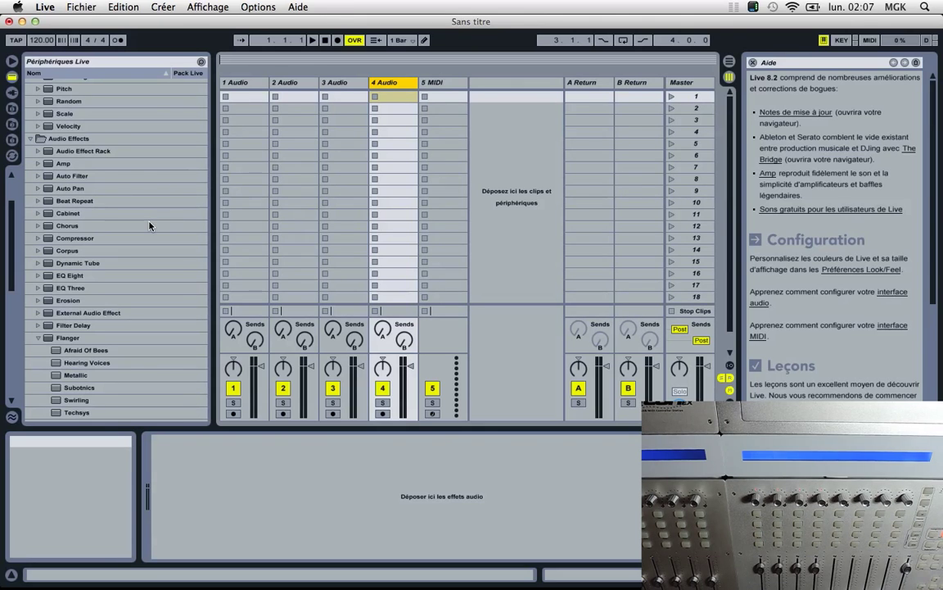
# Reopen the preferences and reset control surface 1, its input and its output to None.
pyautogui.moveTo(55, 74)
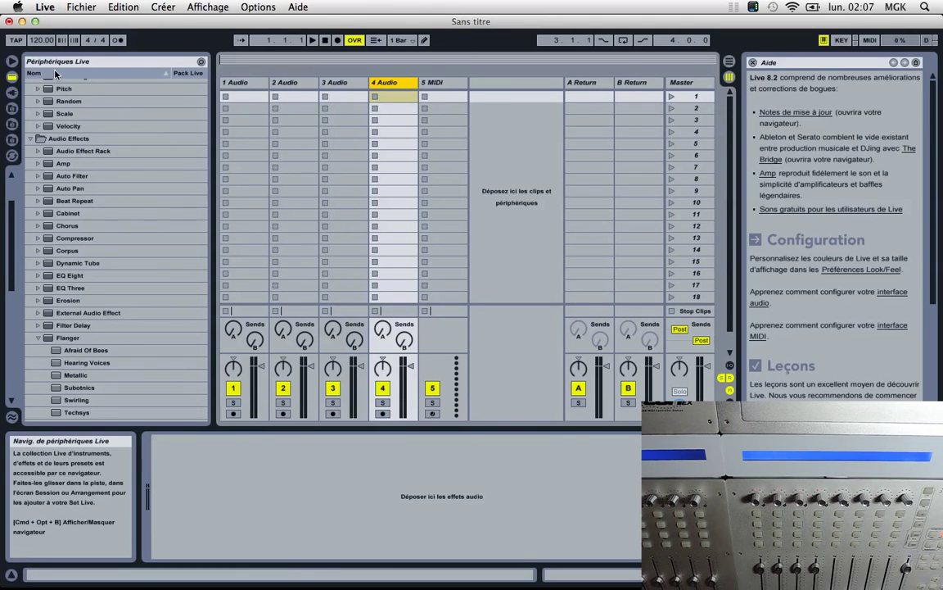
pyautogui.click(45, 8)
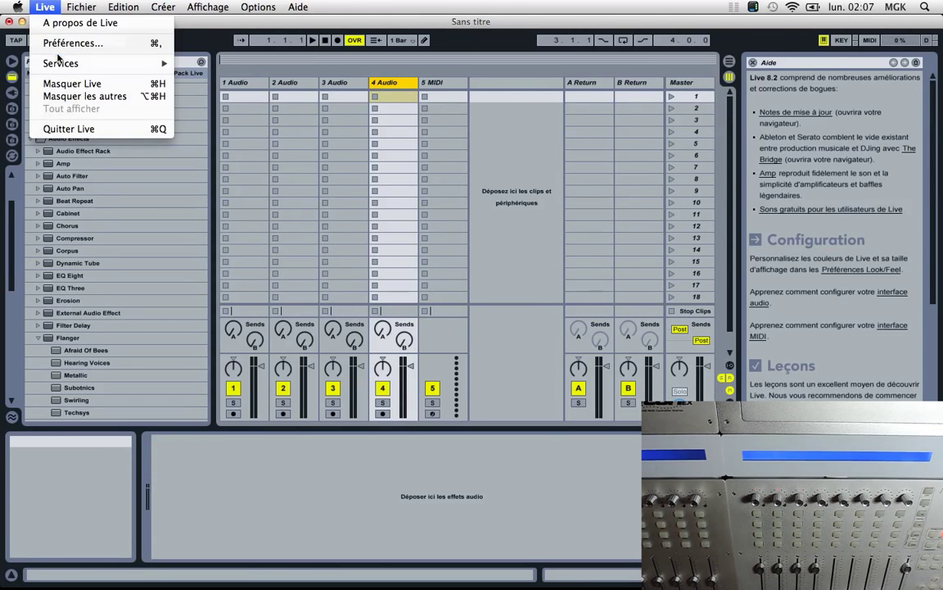
pyautogui.click(53, 44)
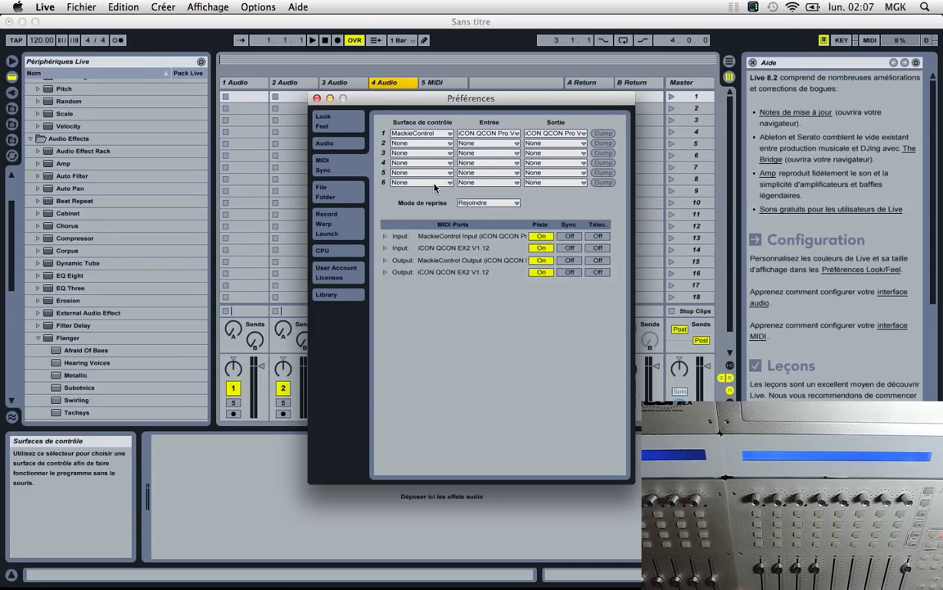
pyautogui.click(416, 134)
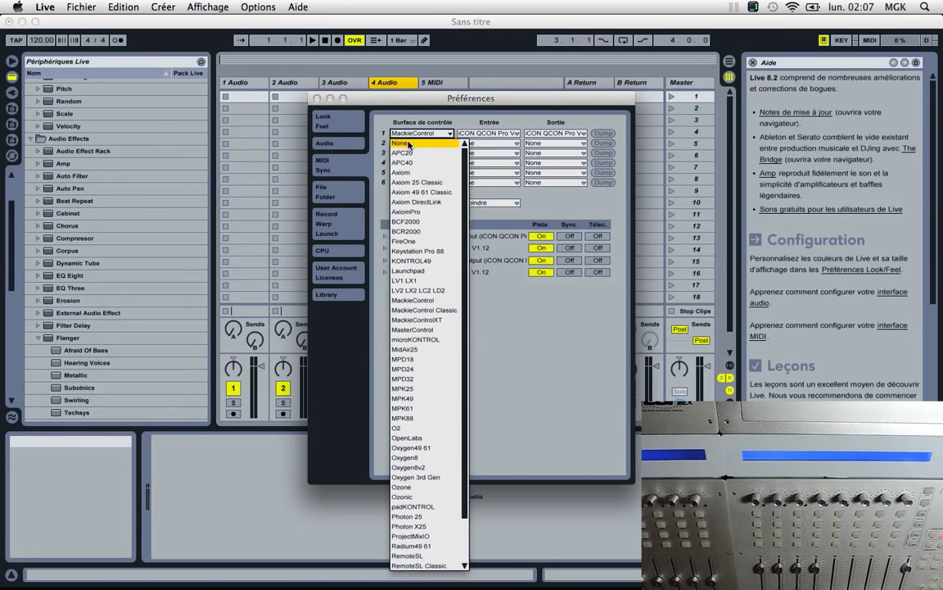
pyautogui.click(418, 143)
pyautogui.click(471, 134)
pyautogui.click(467, 143)
pyautogui.click(537, 133)
pyautogui.click(535, 143)
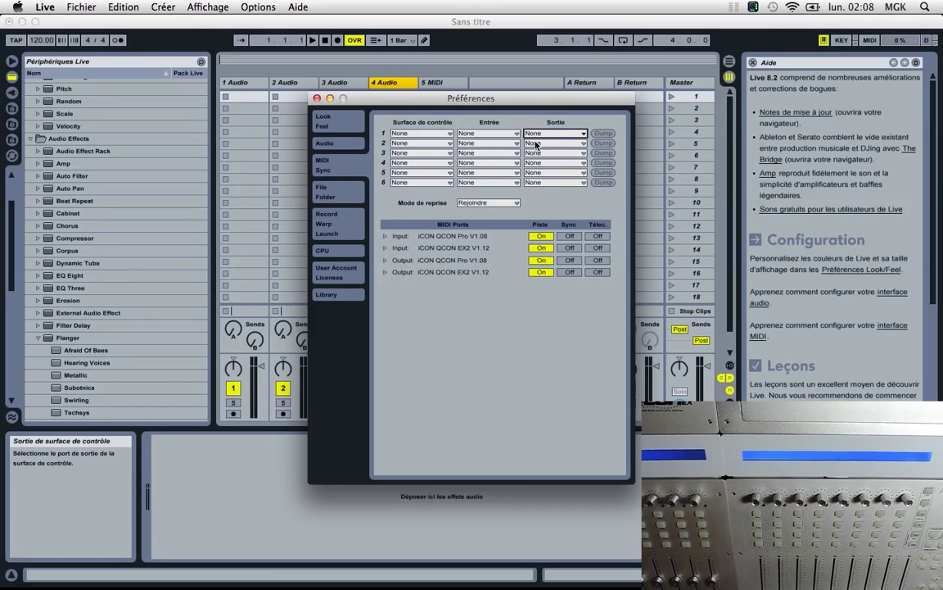
# Set control surface 1 to MackieControlXT with iCON QCON EX2 V1.12 as input and output.
pyautogui.click(417, 133)
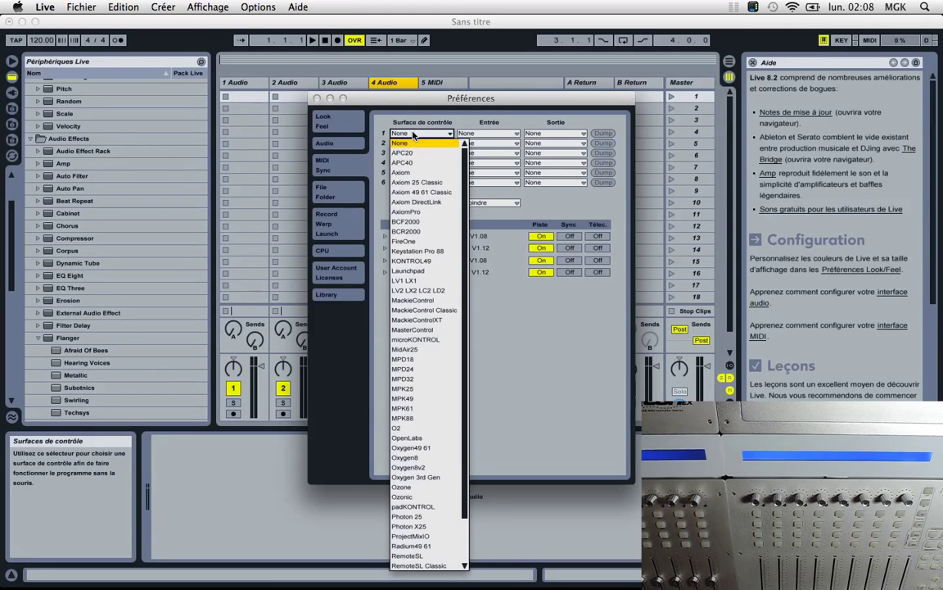
pyautogui.click(423, 321)
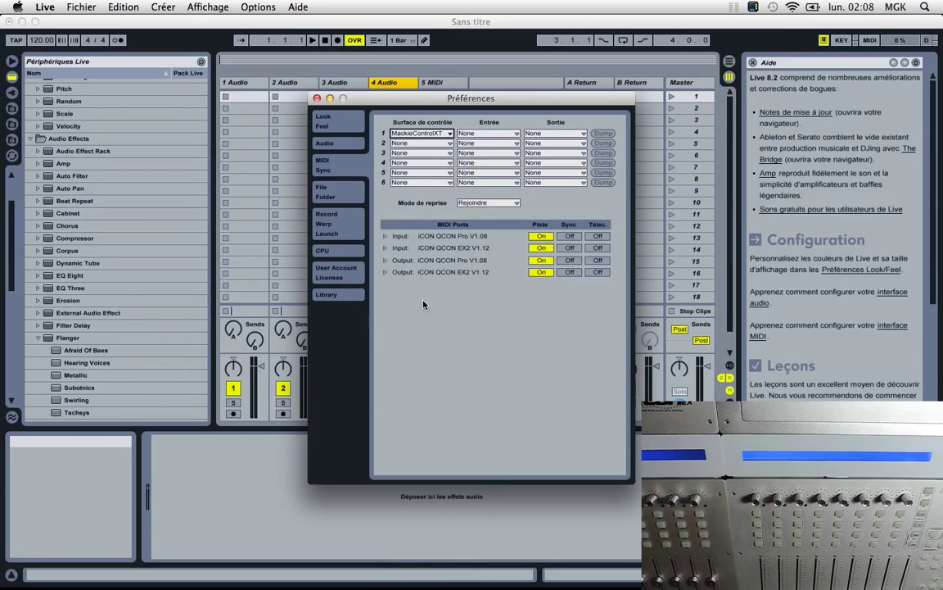
pyautogui.click(420, 133)
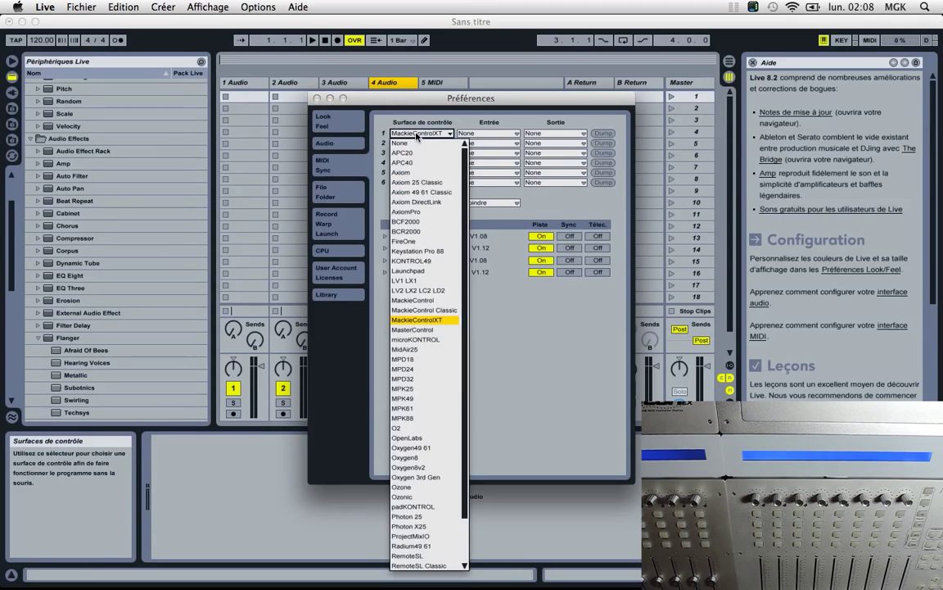
pyautogui.click(422, 321)
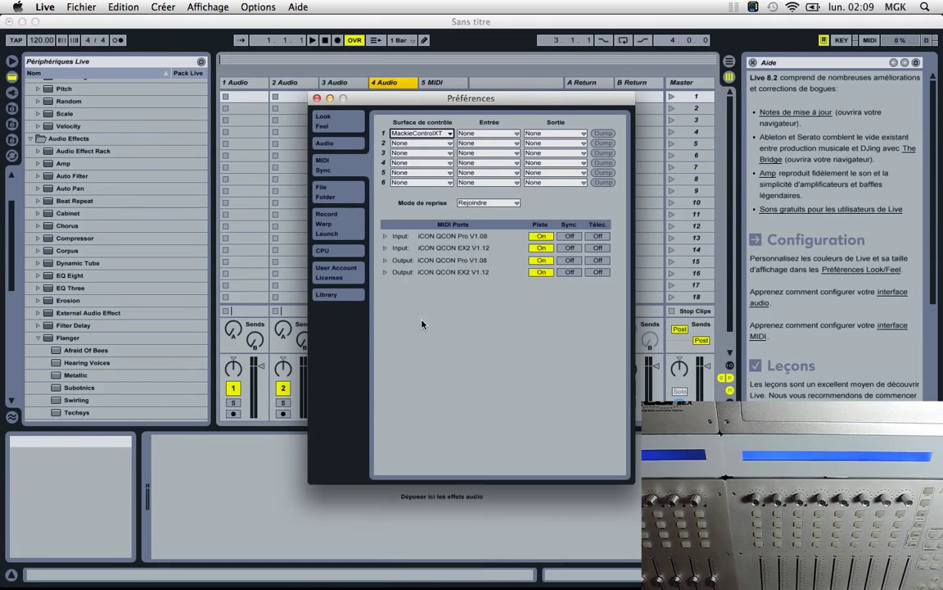
pyautogui.click(472, 136)
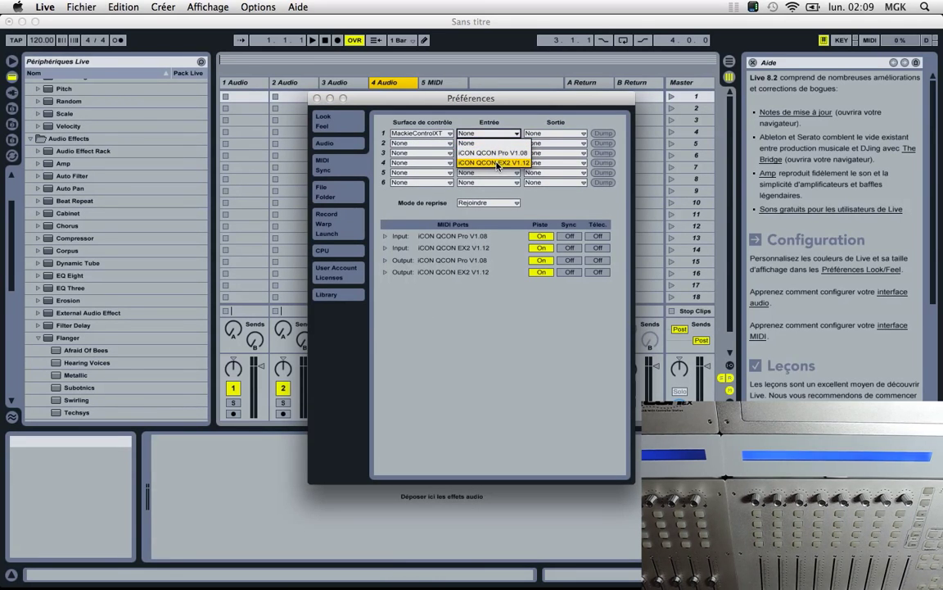
pyautogui.click(497, 163)
pyautogui.click(555, 133)
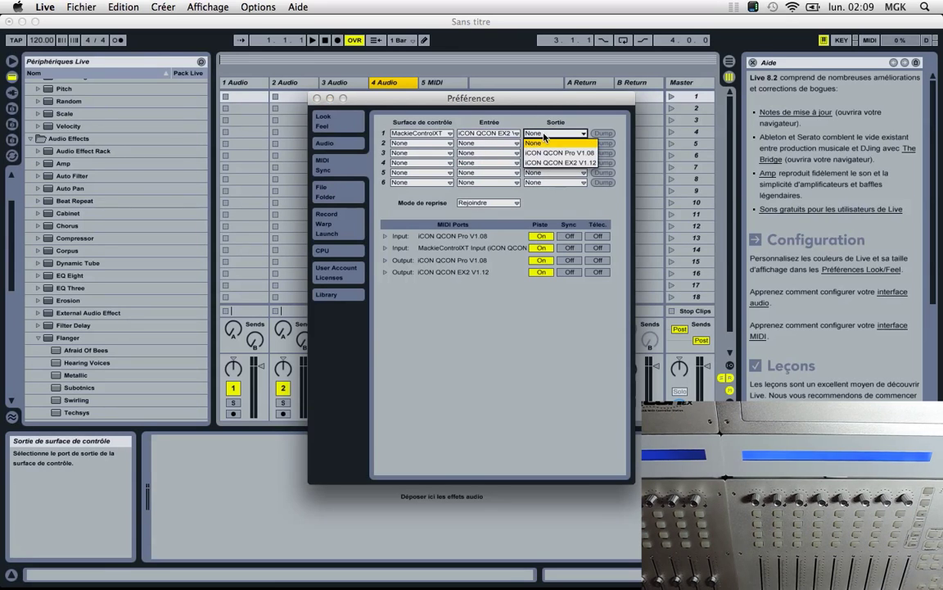
pyautogui.click(561, 163)
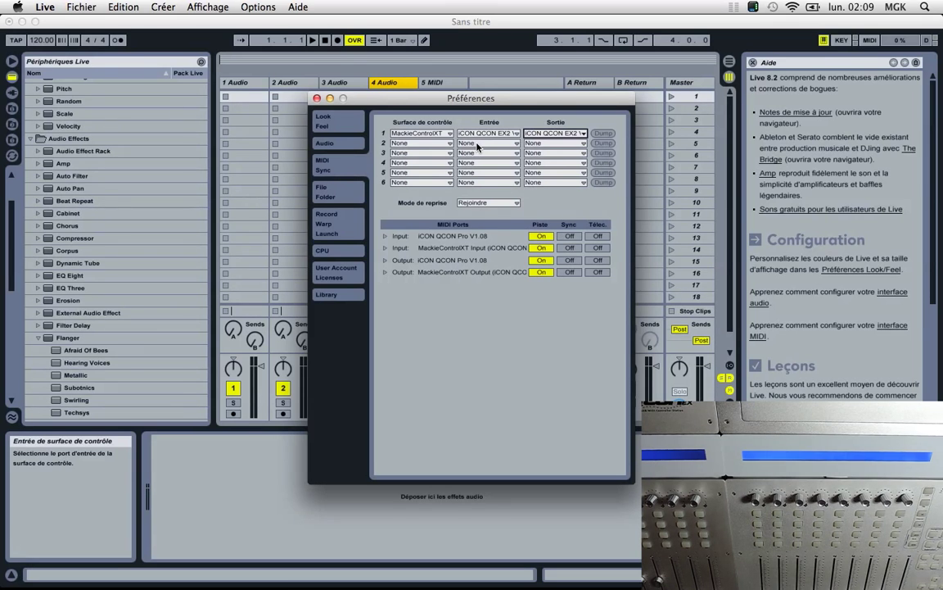
# Set control surface 2 to MackieControl with iCON QCON Pro V1.08 as input and output, and close the preferences.
pyautogui.click(421, 144)
pyautogui.click(446, 310)
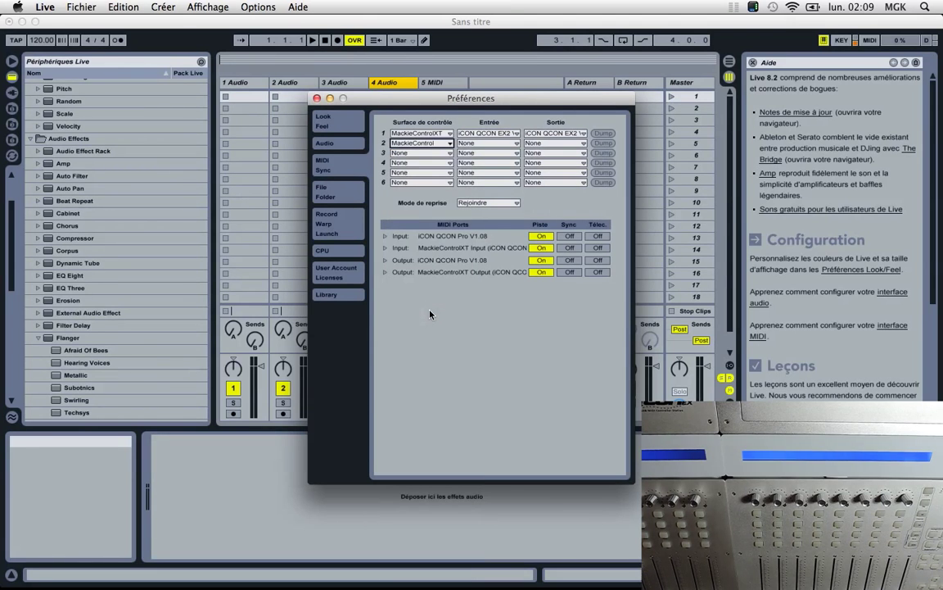
pyautogui.click(488, 143)
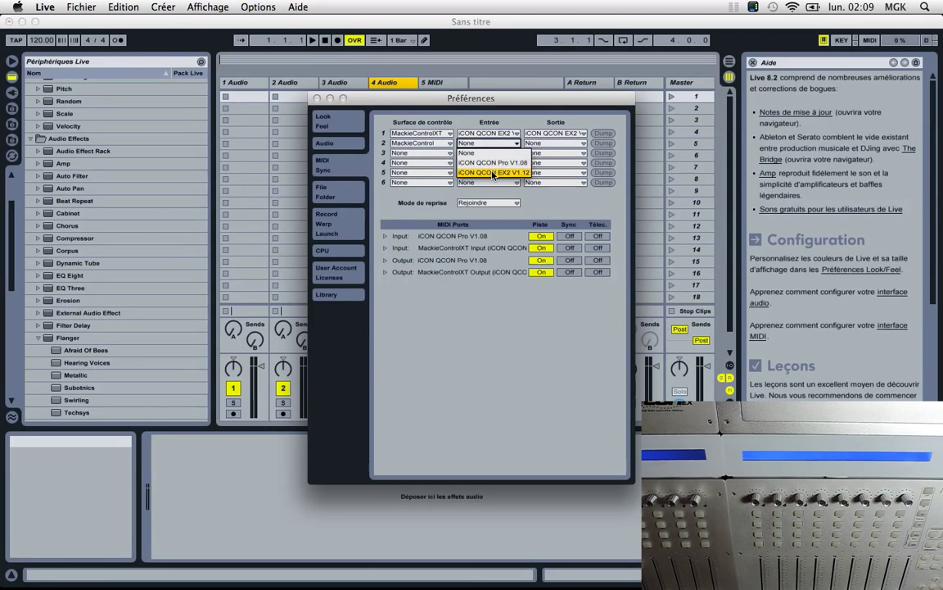
pyautogui.click(492, 162)
pyautogui.click(555, 144)
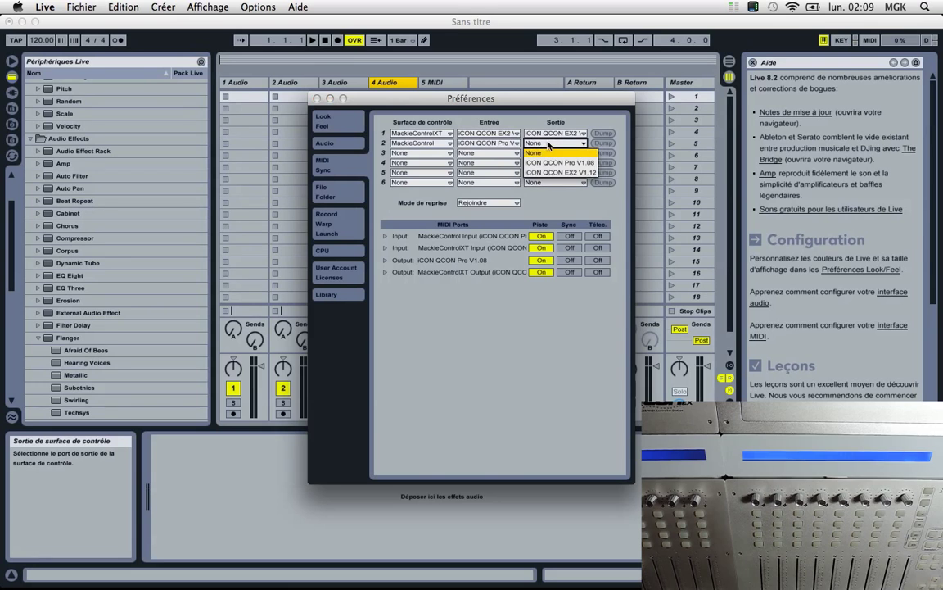
pyautogui.click(556, 163)
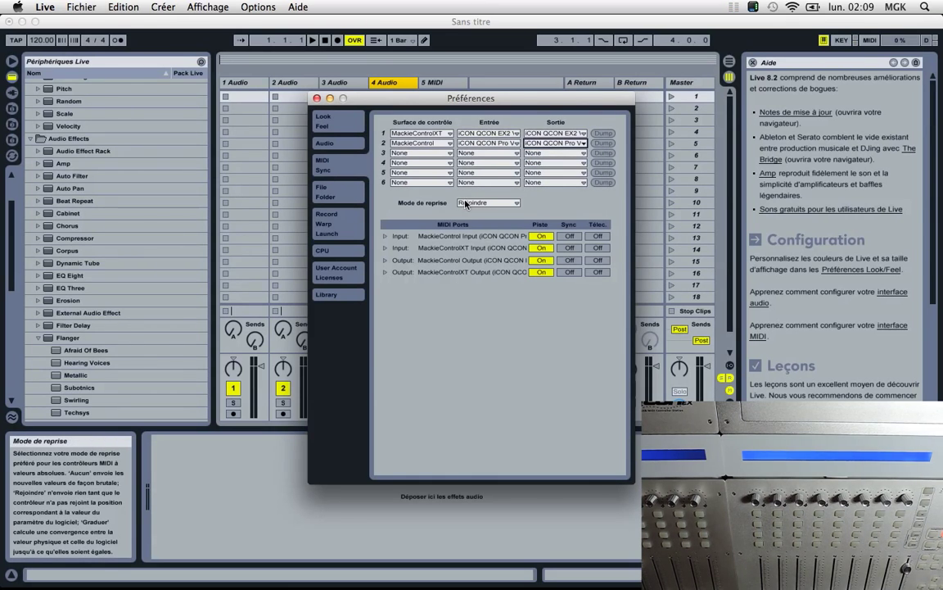
pyautogui.click(317, 98)
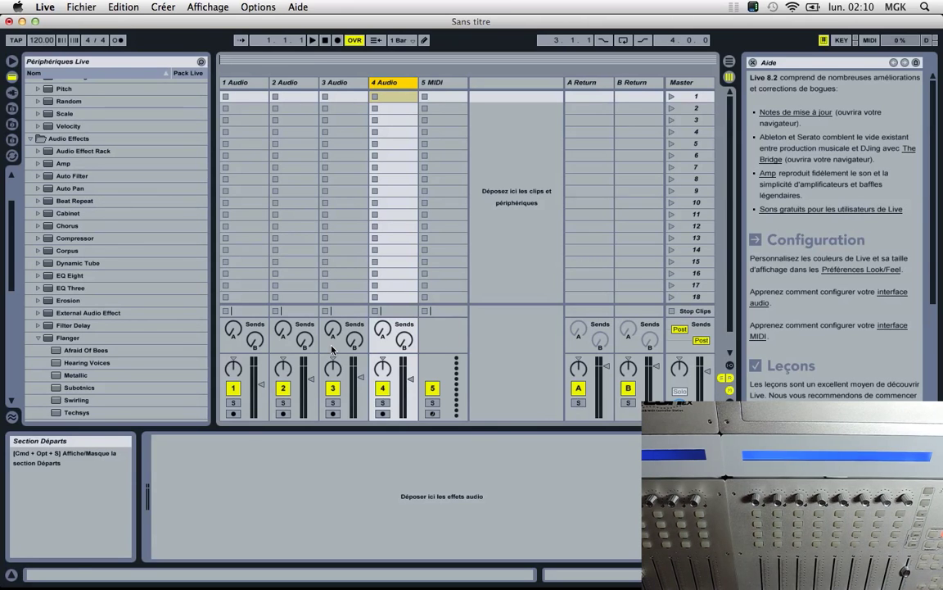
# Duplicate the 4 Audio track nine times.
pyautogui.click(394, 84)
pyautogui.press('super+d')
pyautogui.press('super+d')
pyautogui.press('super+d')
pyautogui.press('super+d')
pyautogui.press('super+d')
pyautogui.press('super+d')
pyautogui.press('super+d')
pyautogui.press('super+d')
pyautogui.press('super+d')
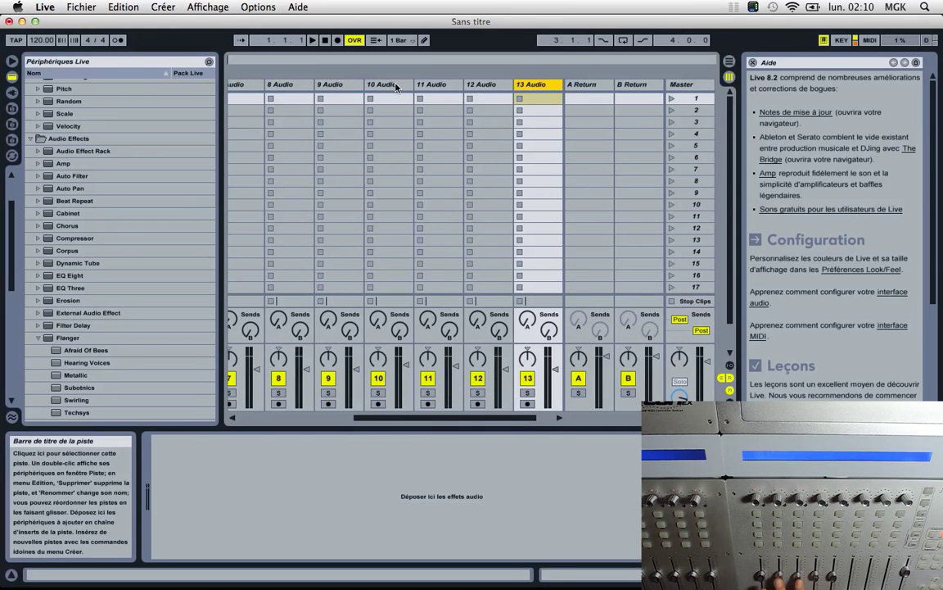
# Reopen the preferences on the MIDI Sync control surface settings.
pyautogui.press('super+comma')
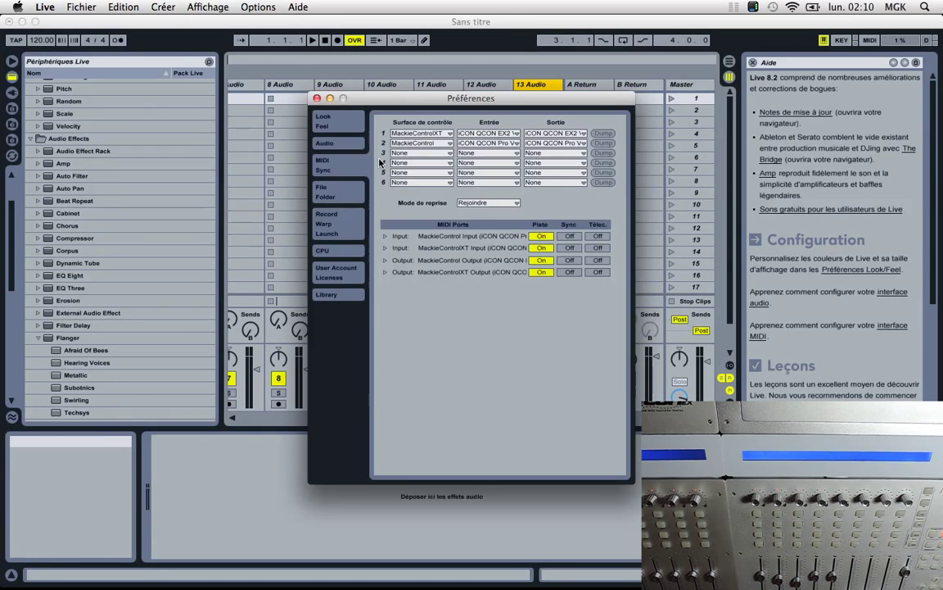